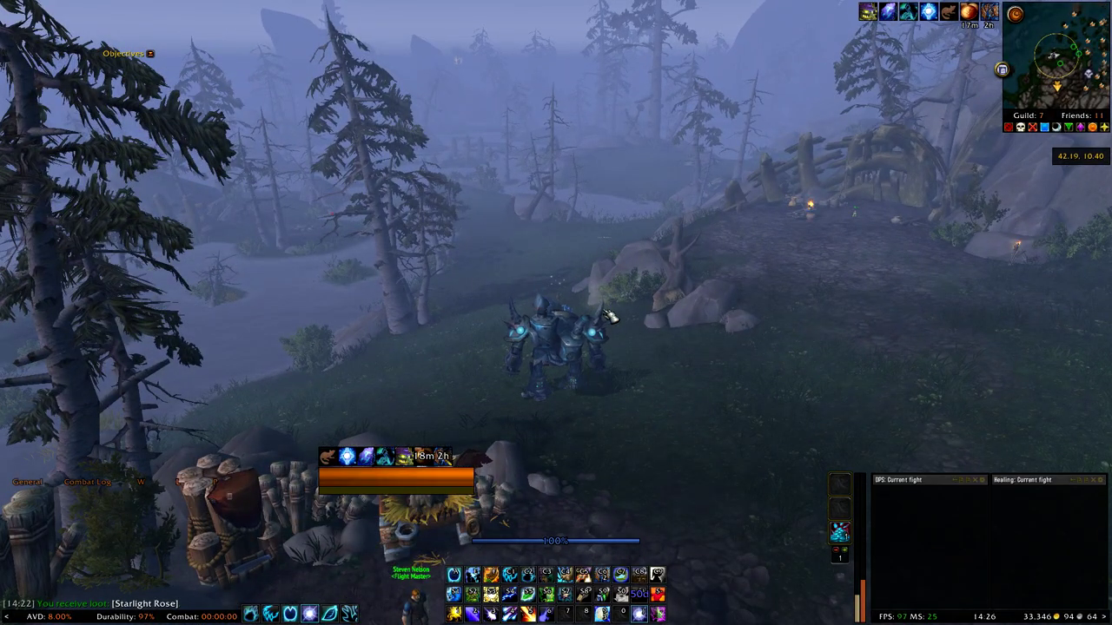
# Bring up the world map on Highmountain and zoom into its northern half
pyautogui.press('m')
pyautogui.scroll(3, 612, 280)
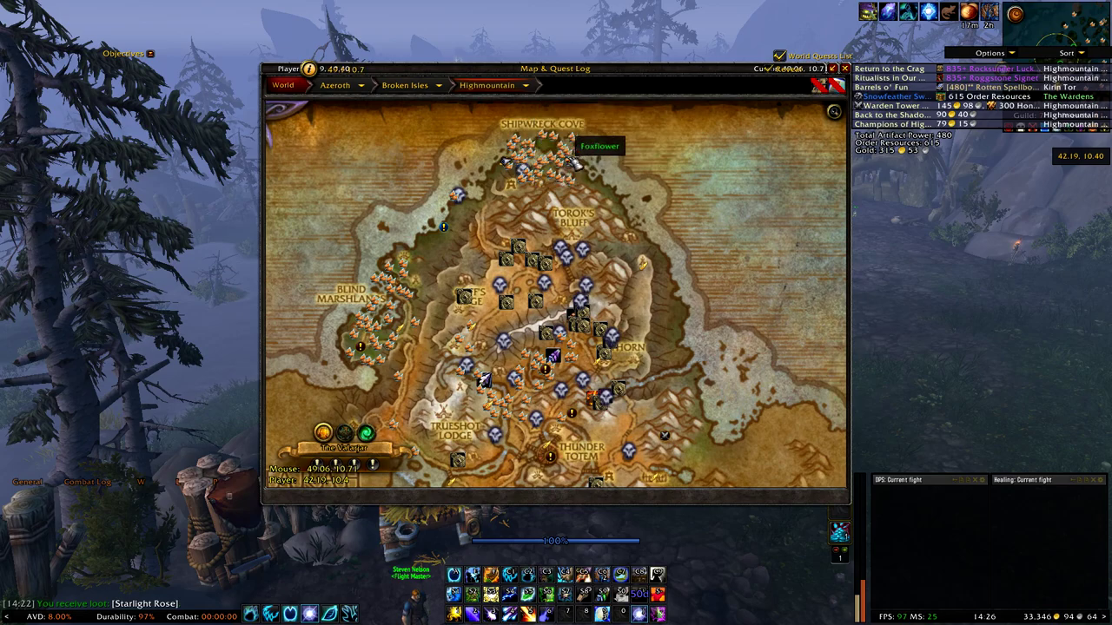
# Zoom the map out to show Val'sharah and Stormheim alongside Highmountain
pyautogui.scroll(-2, 655, 211)
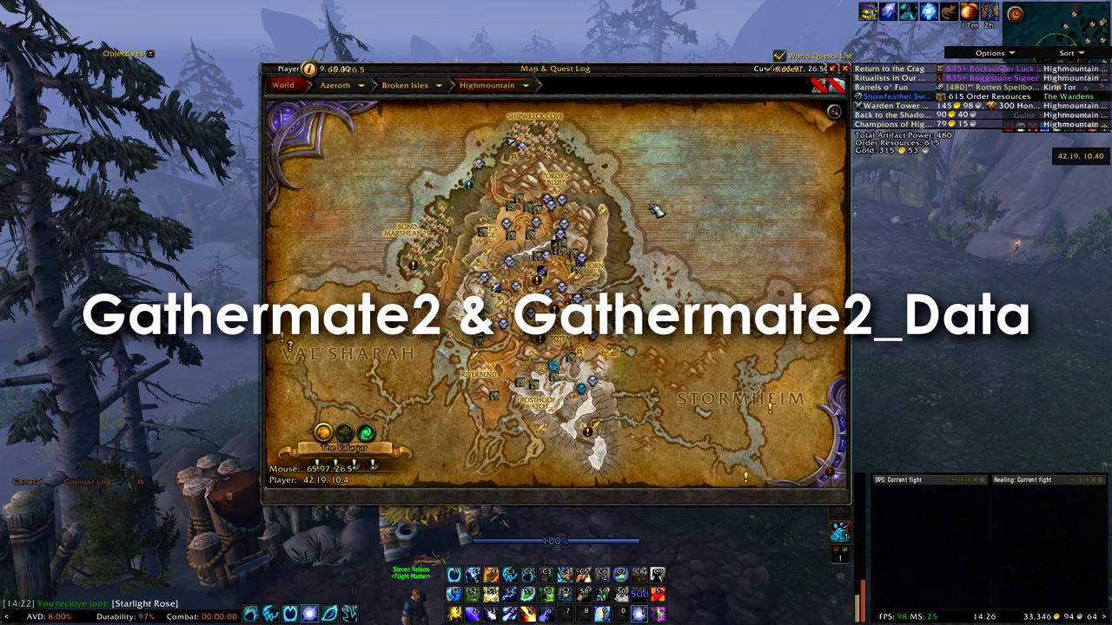
# Close the map and run through the misty forest to the Swamprock camp and Crab Rider
pyautogui.press('m')
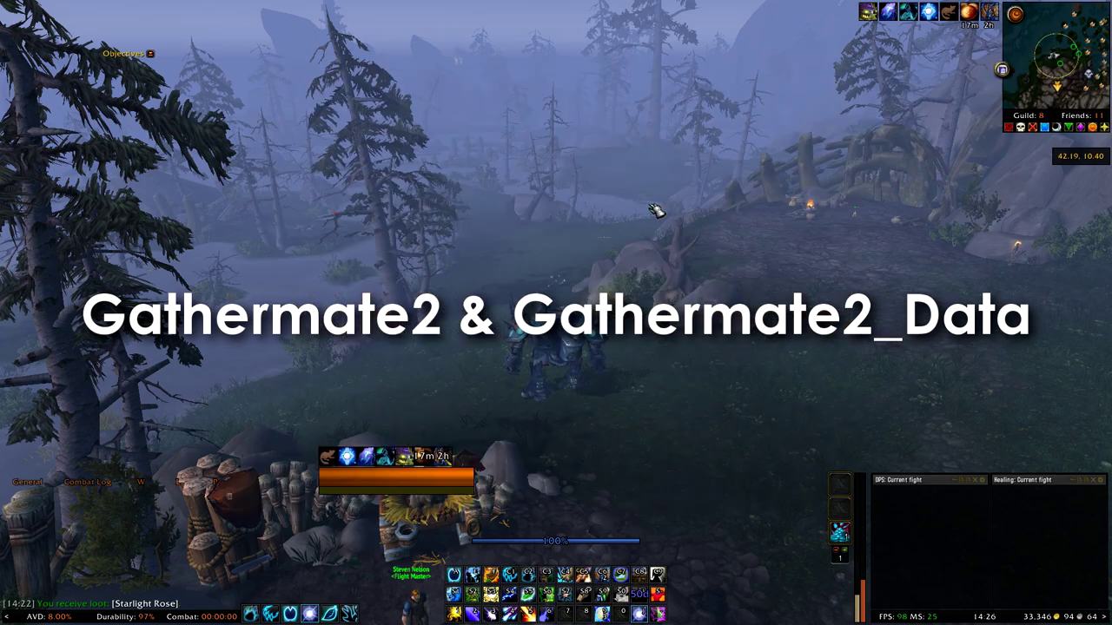
pyautogui.press('w')
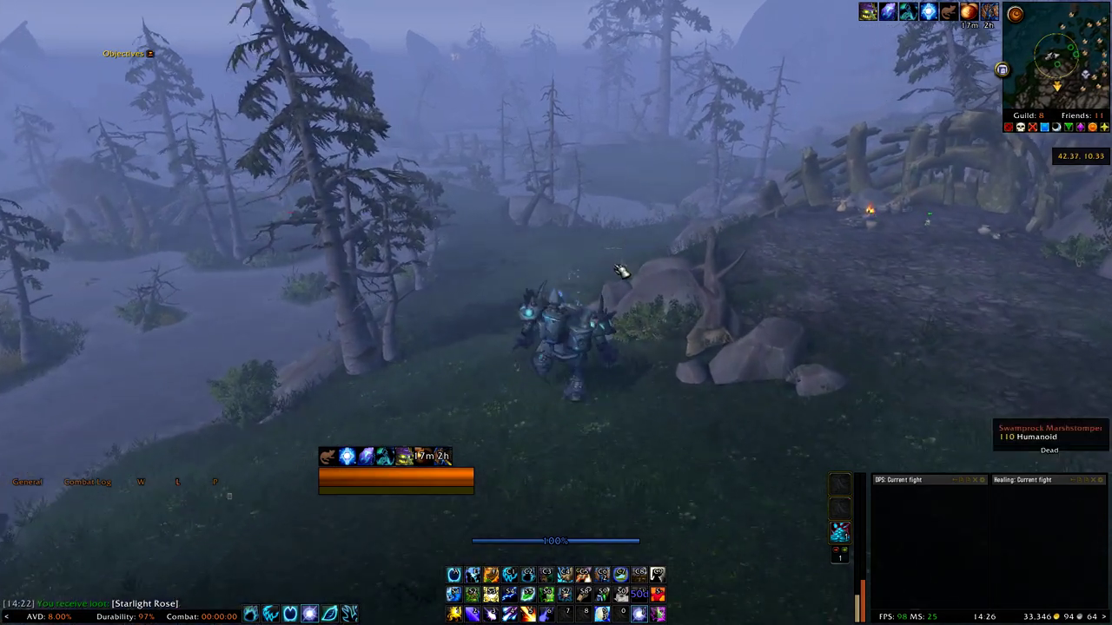
pyautogui.press('a')
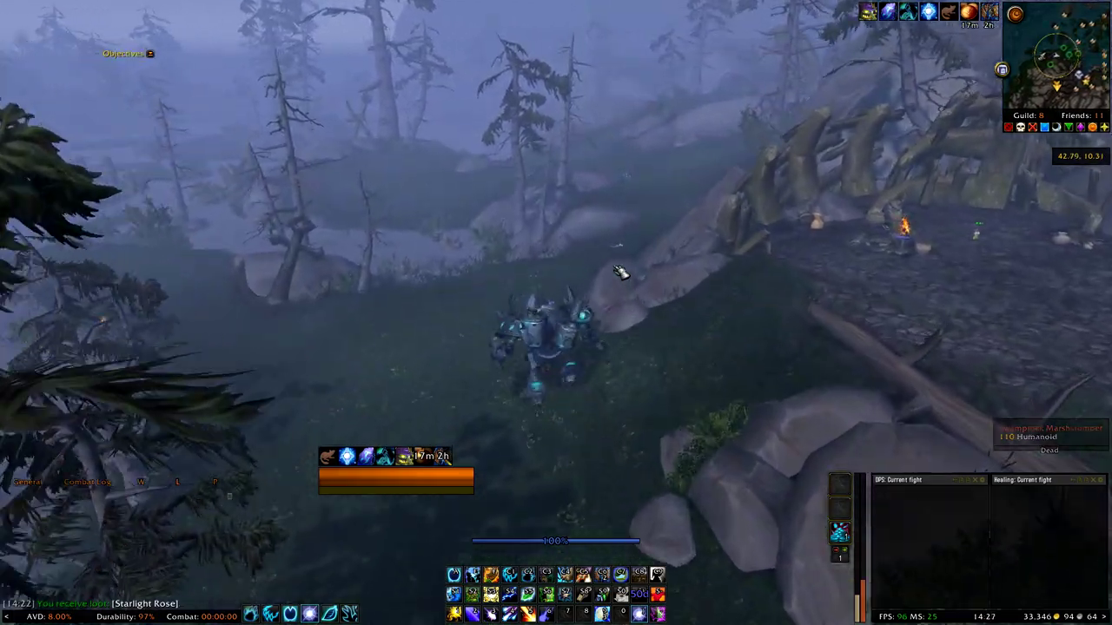
pyautogui.press('w')
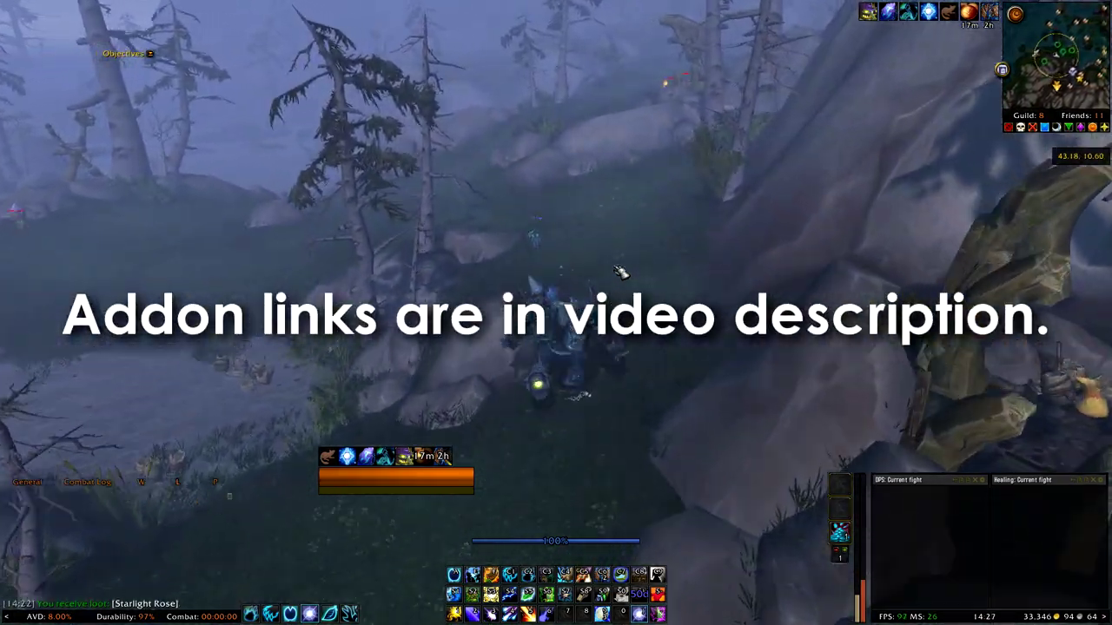
pyautogui.press('w')
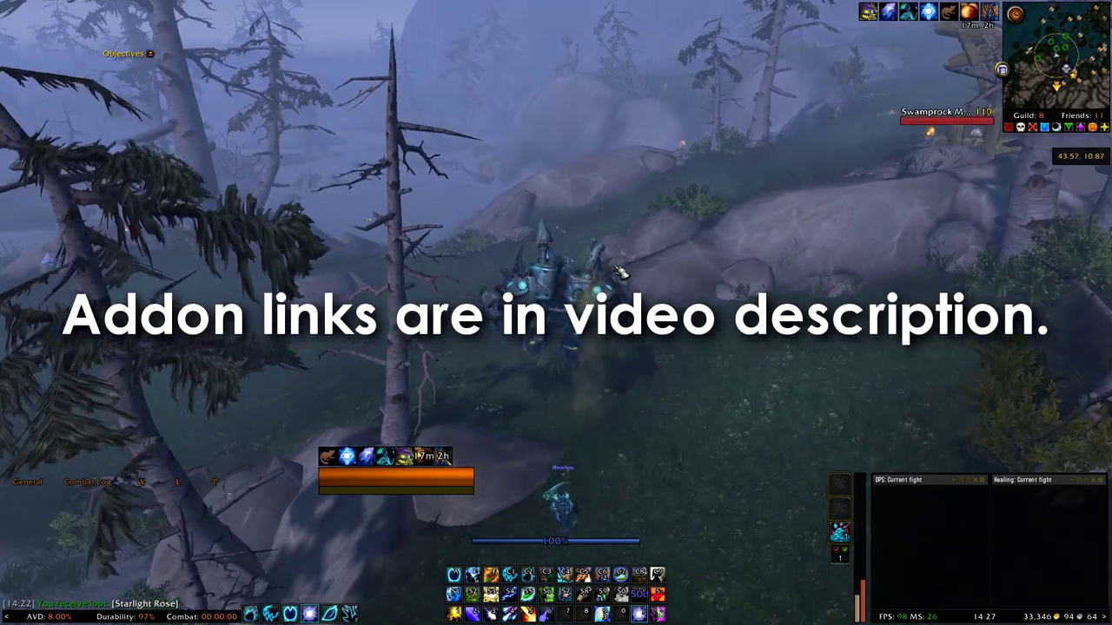
pyautogui.press('w')
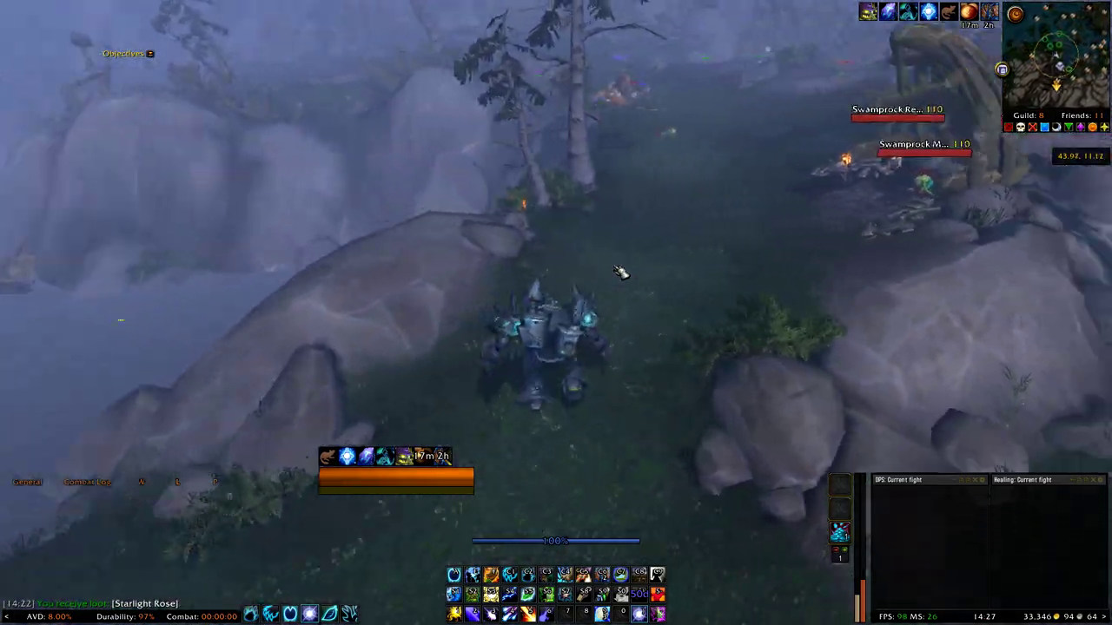
pyautogui.press('w')
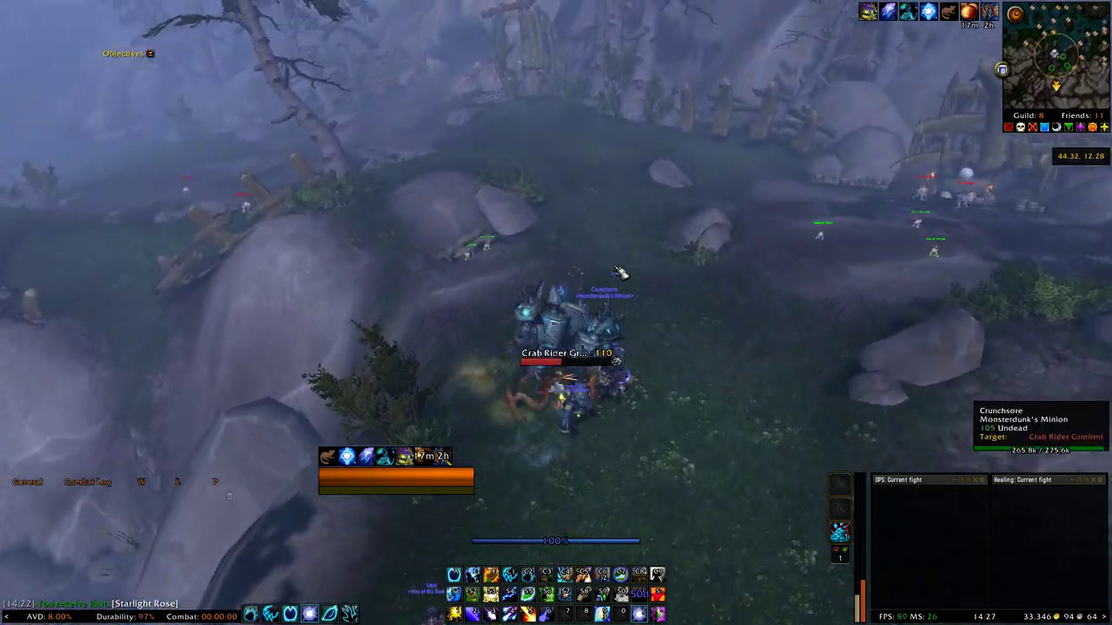
pyautogui.press('w')
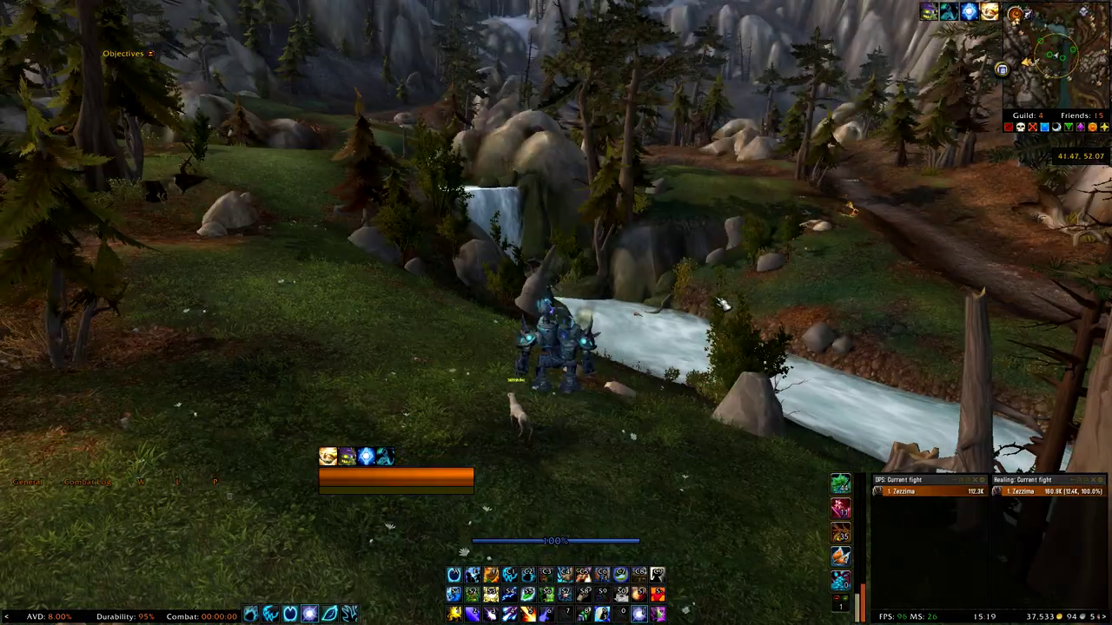
# Enter the /gathermate chat command to bring up the GatherMate 2 Interface options
pyautogui.press('Return')
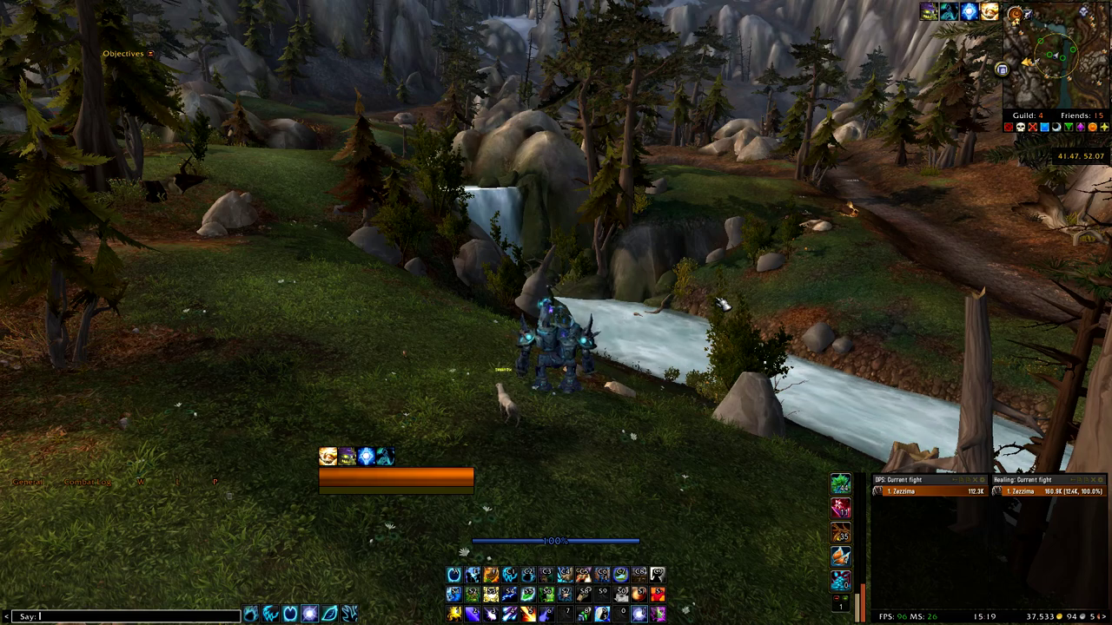
pyautogui.write('/gathermate')
pyautogui.press('Return')
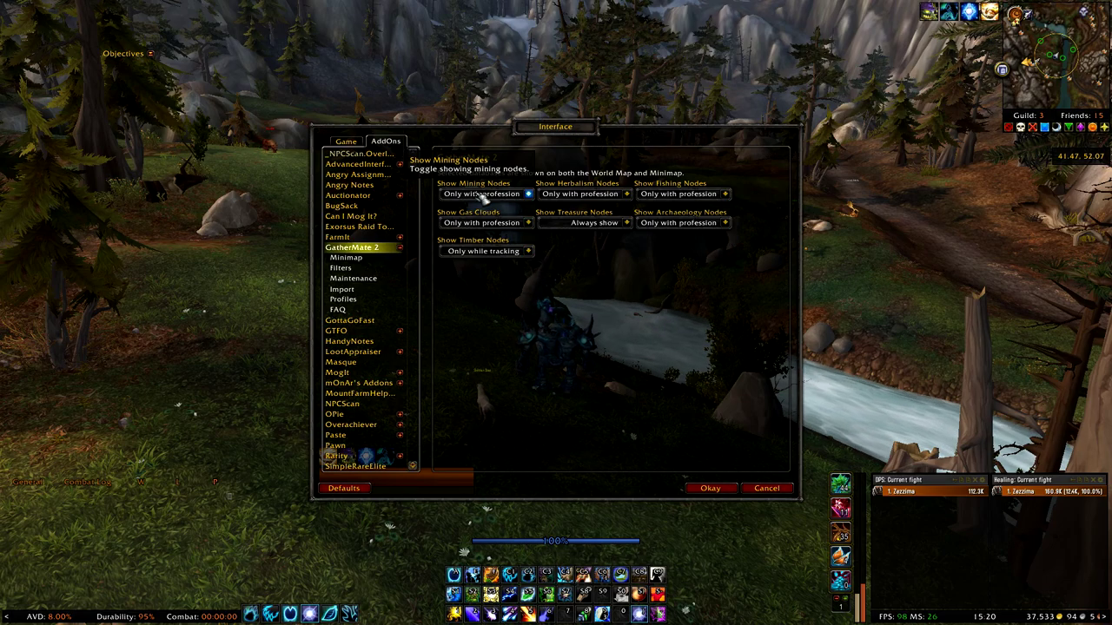
# Keep Show Mining Nodes set to Only with profession
pyautogui.click(482, 196)
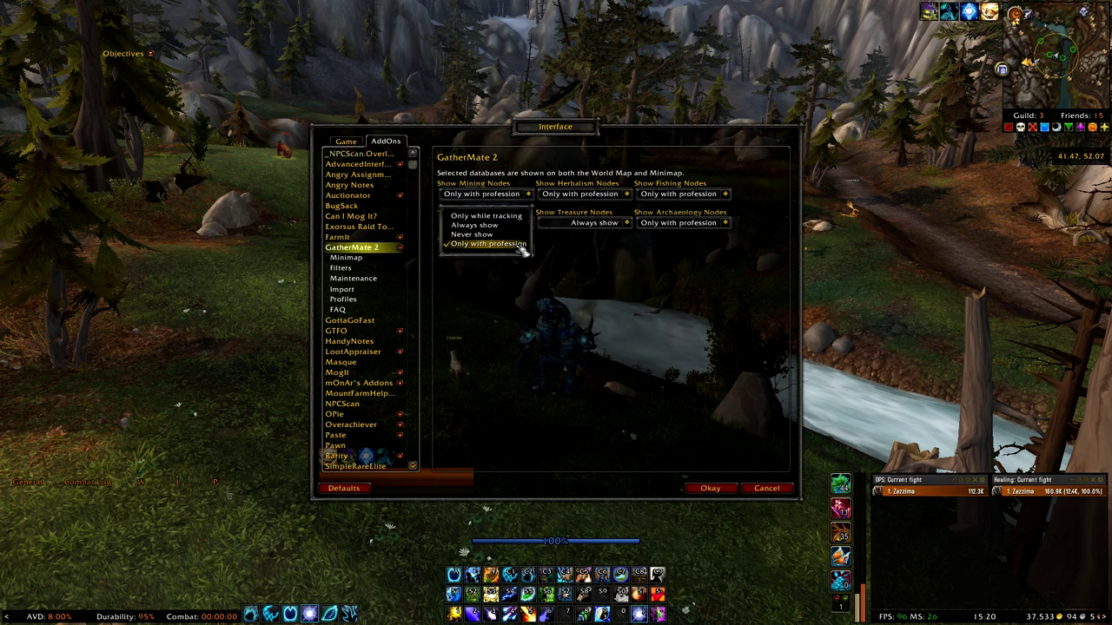
pyautogui.click(522, 246)
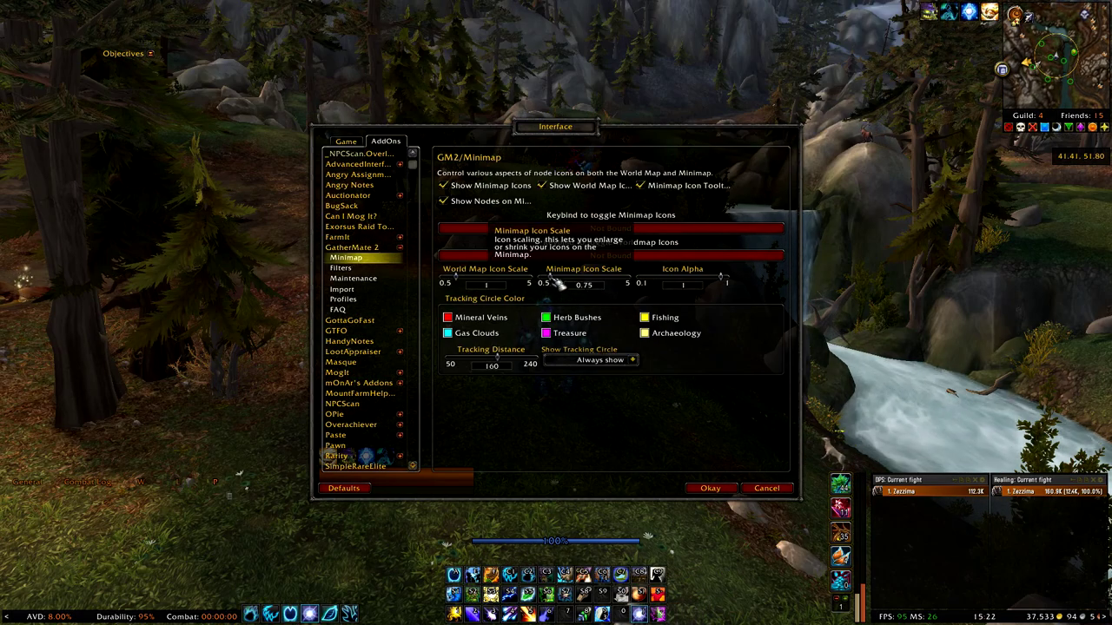
# Set the minimap Icon Scale and Icon Alpha sliders to 1, then go to GatherMate 2 Filters
pyautogui.moveTo(561, 282)
pyautogui.mouseDown()
pyautogui.moveTo(626, 287)
pyautogui.moveTo(562, 298)
pyautogui.mouseUp()
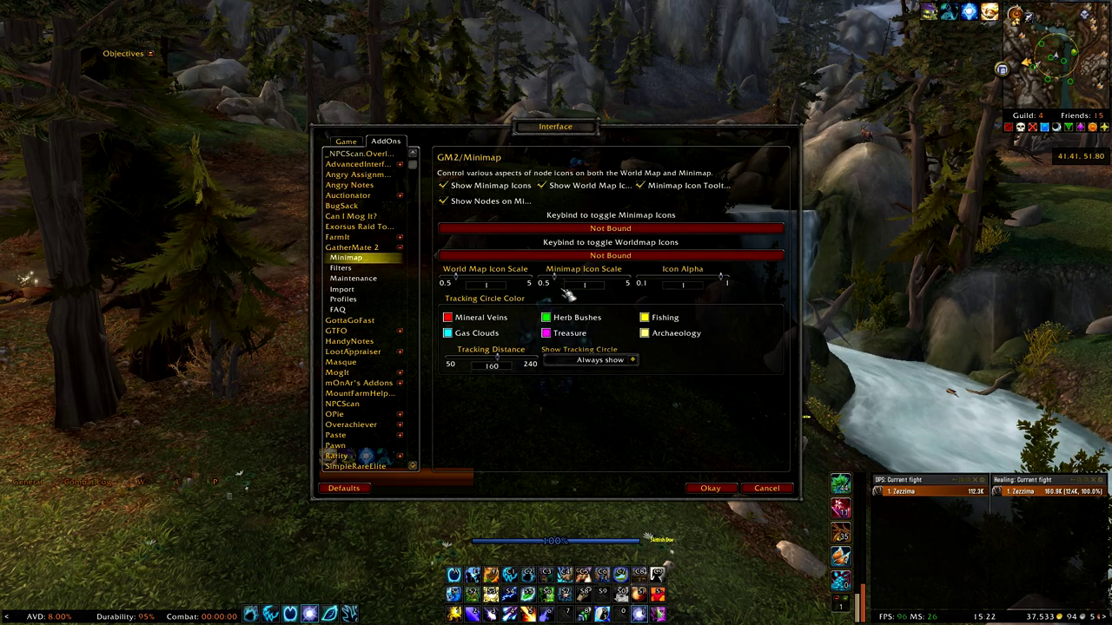
pyautogui.moveTo(721, 276)
pyautogui.mouseDown()
pyautogui.moveTo(668, 286)
pyautogui.moveTo(721, 278)
pyautogui.mouseUp()
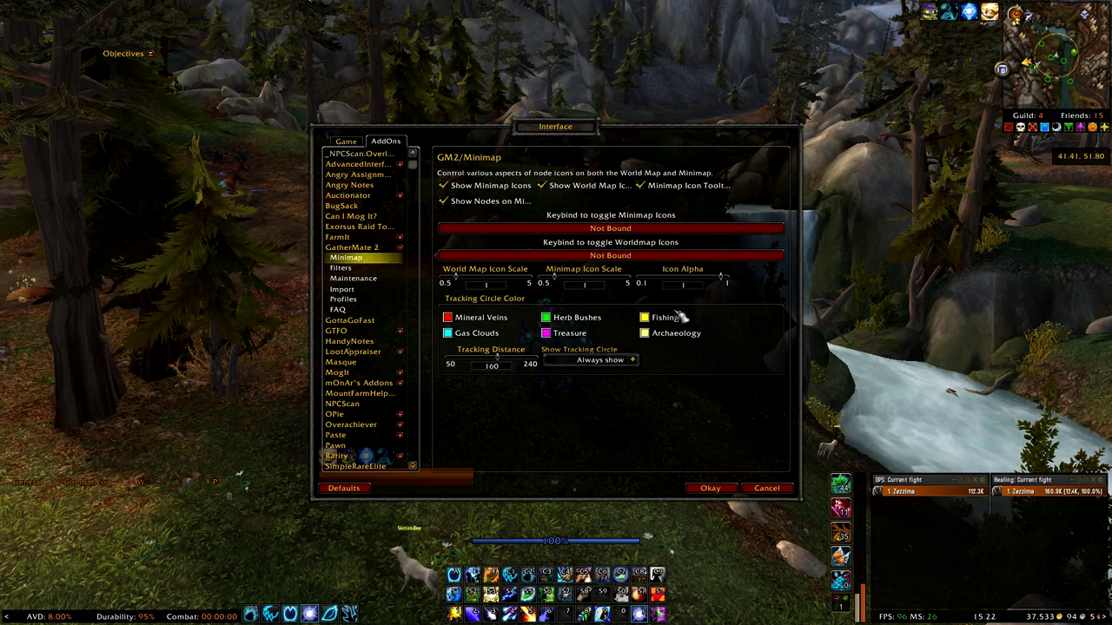
pyautogui.click(340, 268)
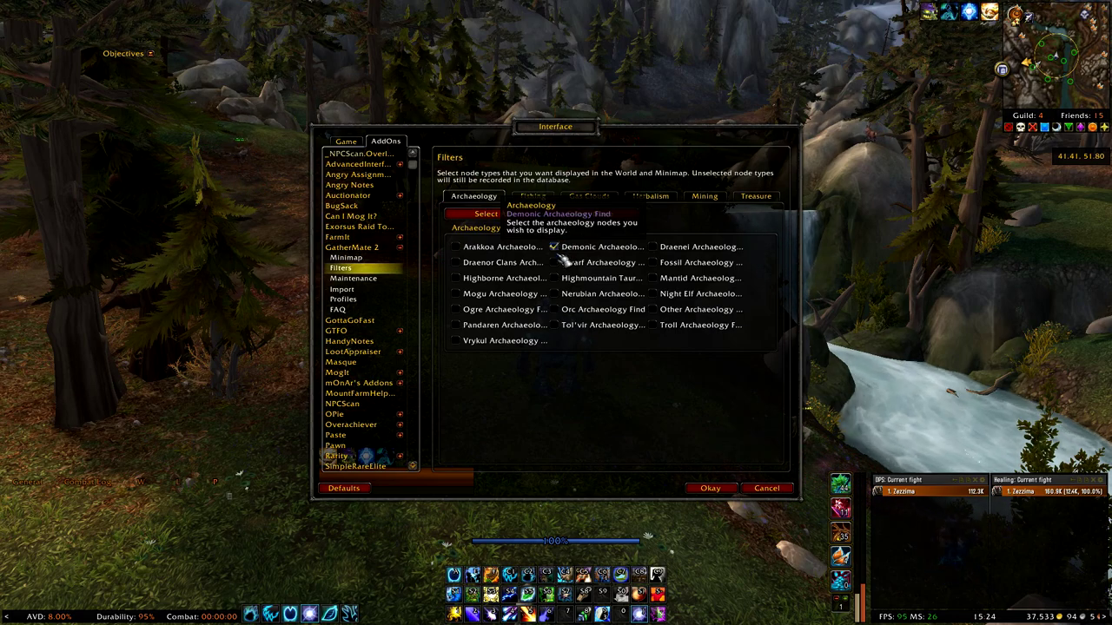
# Toggle Mogu, Other and Draenei Archaeology nodes, then clear all archaeology selections
pyautogui.click(460, 296)
pyautogui.click(667, 311)
pyautogui.click(691, 249)
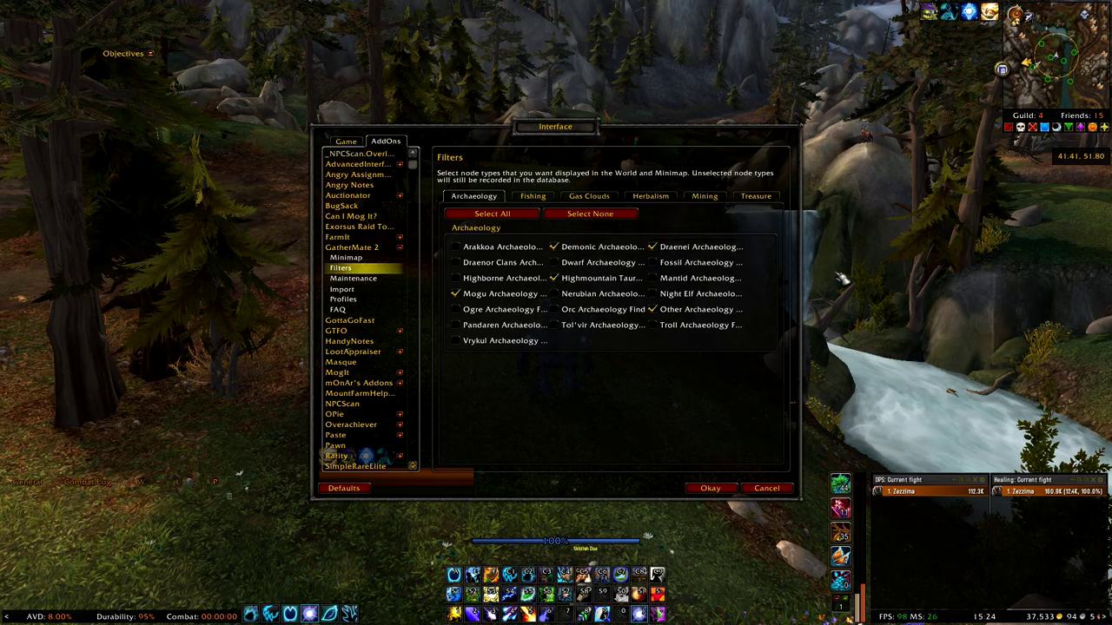
pyautogui.click(608, 214)
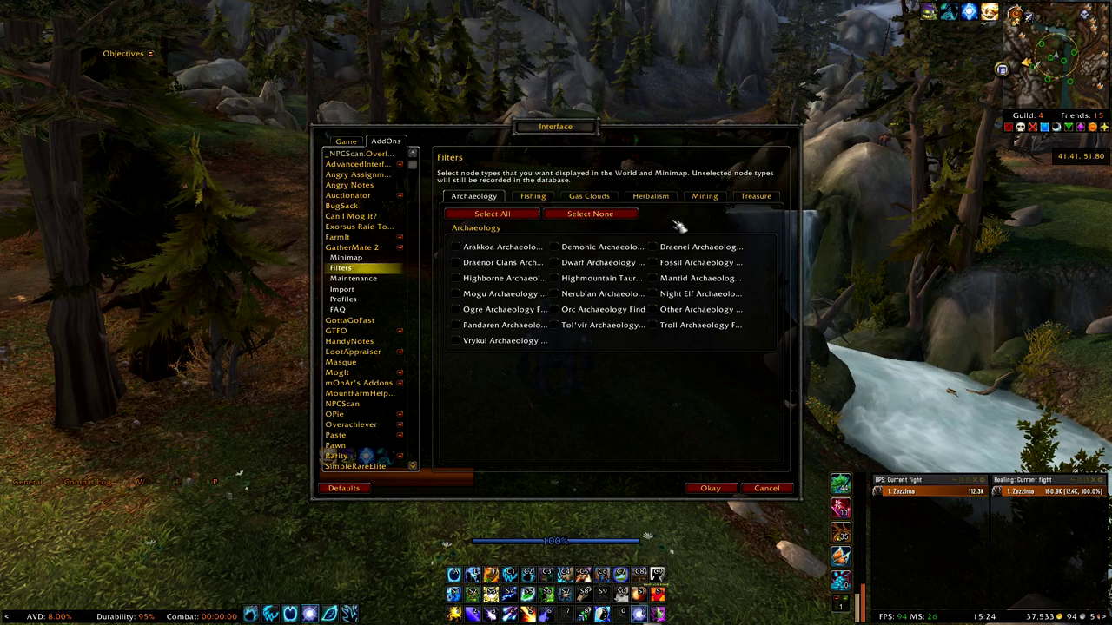
# Browse the Fishing, Gas Clouds and Herbalism node filter tabs
pyautogui.click(544, 197)
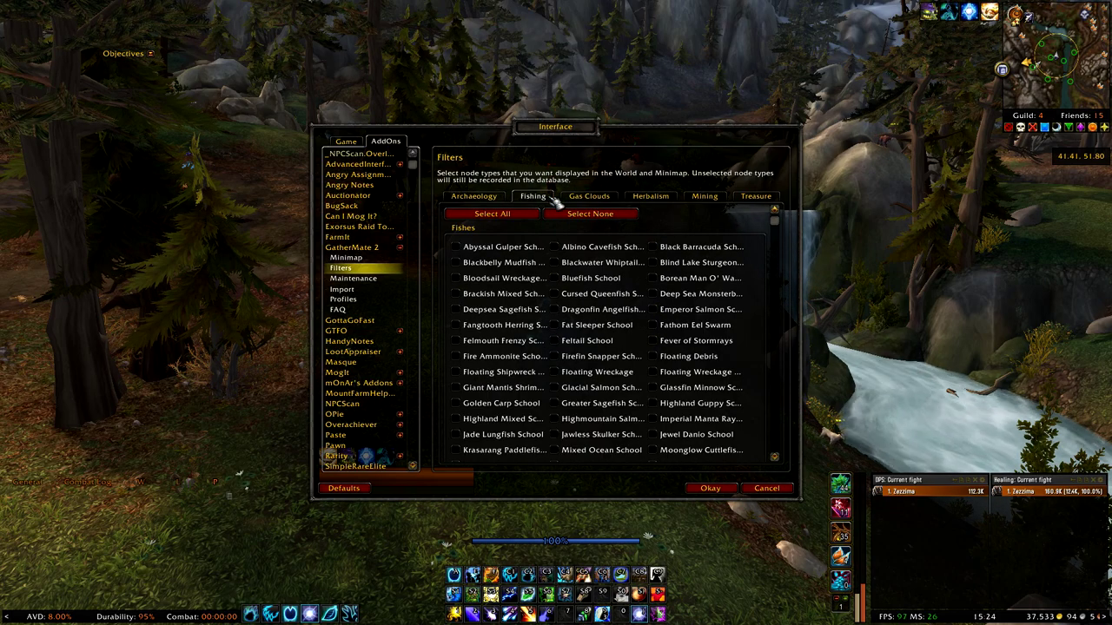
pyautogui.moveTo(776, 220)
pyautogui.mouseDown()
pyautogui.moveTo(777, 461)
pyautogui.moveTo(782, 222)
pyautogui.mouseUp()
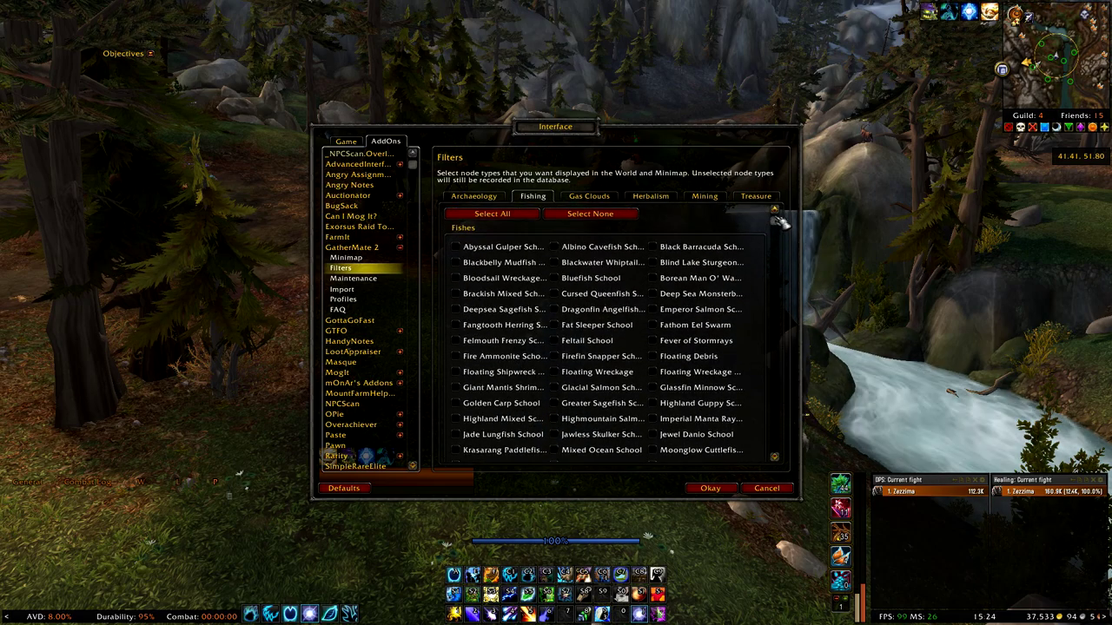
pyautogui.click(606, 198)
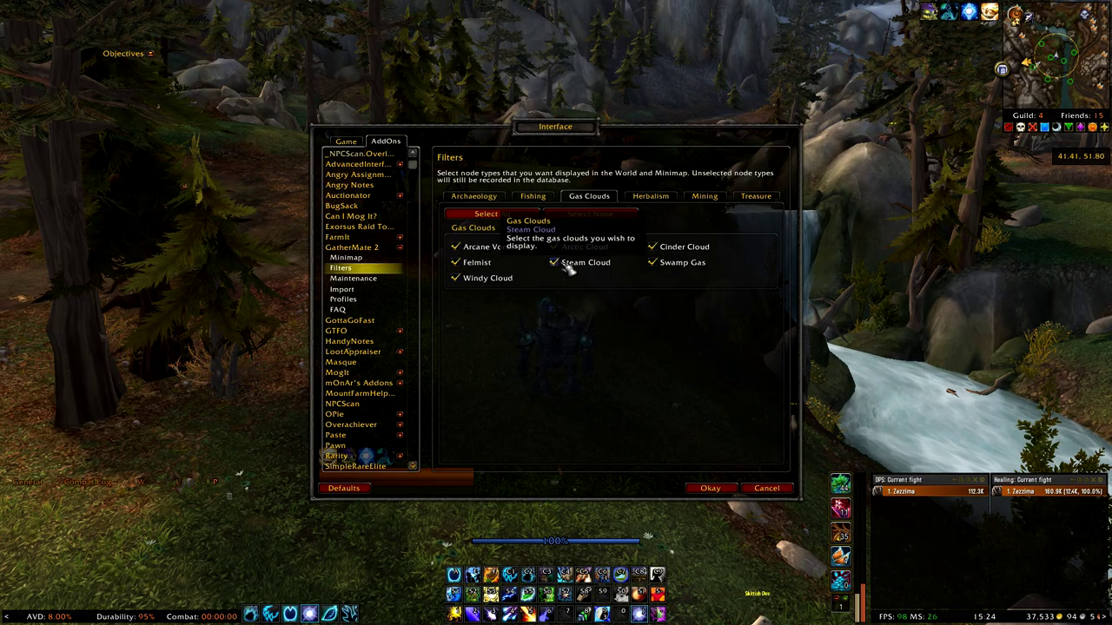
pyautogui.click(662, 199)
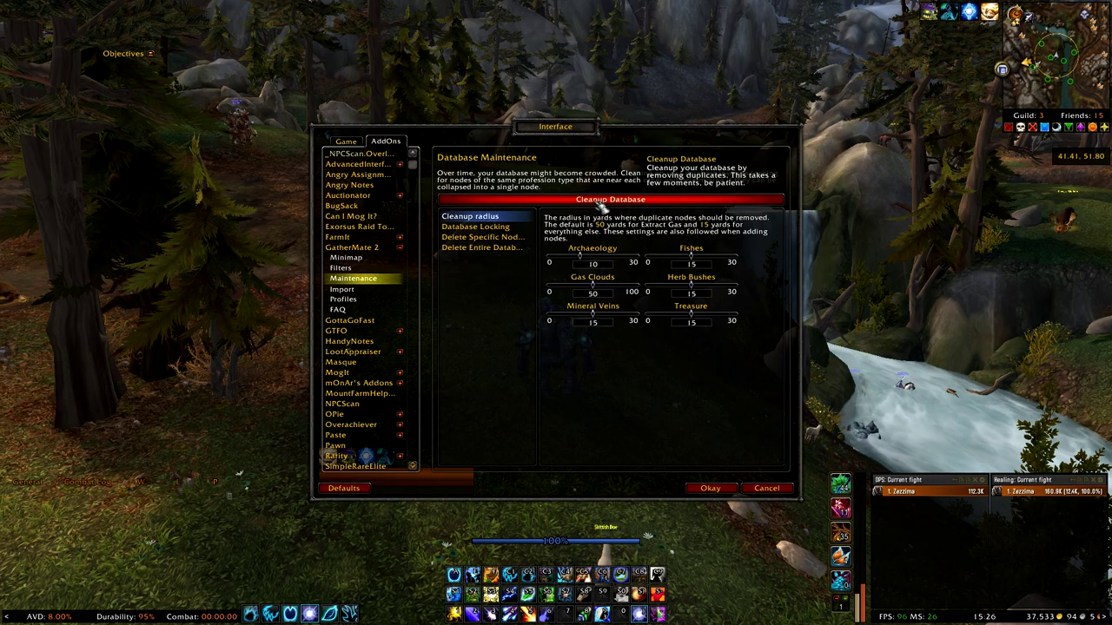
# Switch to GatherMate 2's Import page, showing Merge, Legion Herbalism and Auto Import on
pyautogui.click(342, 289)
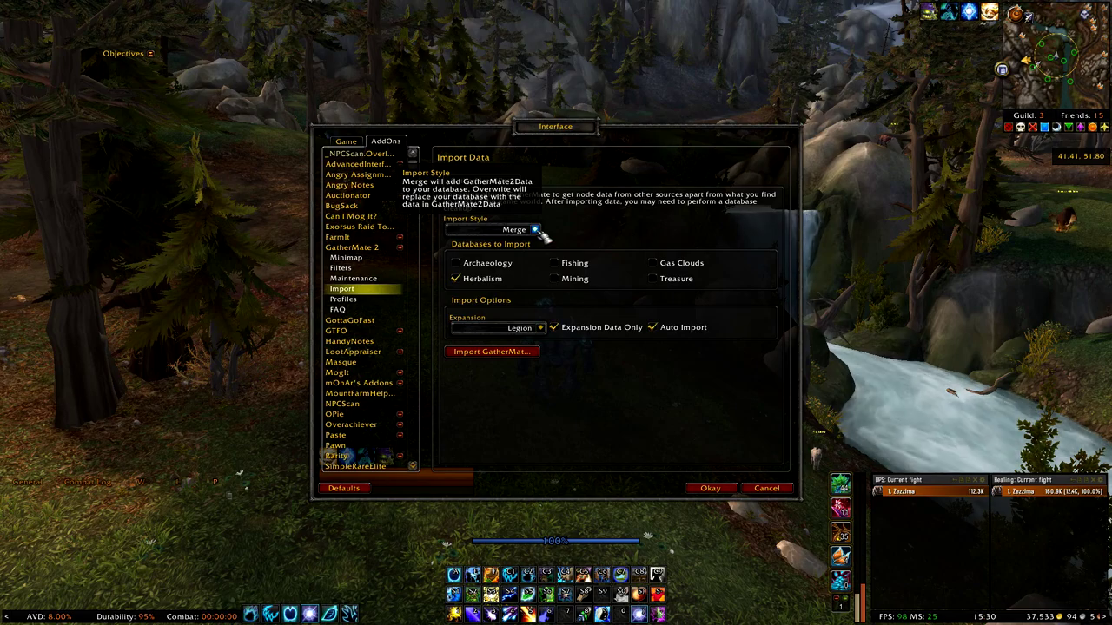
# Import GatherMate2Data Legion herbalism nodes with Merge style and Auto Import off, then check the map
pyautogui.click(535, 230)
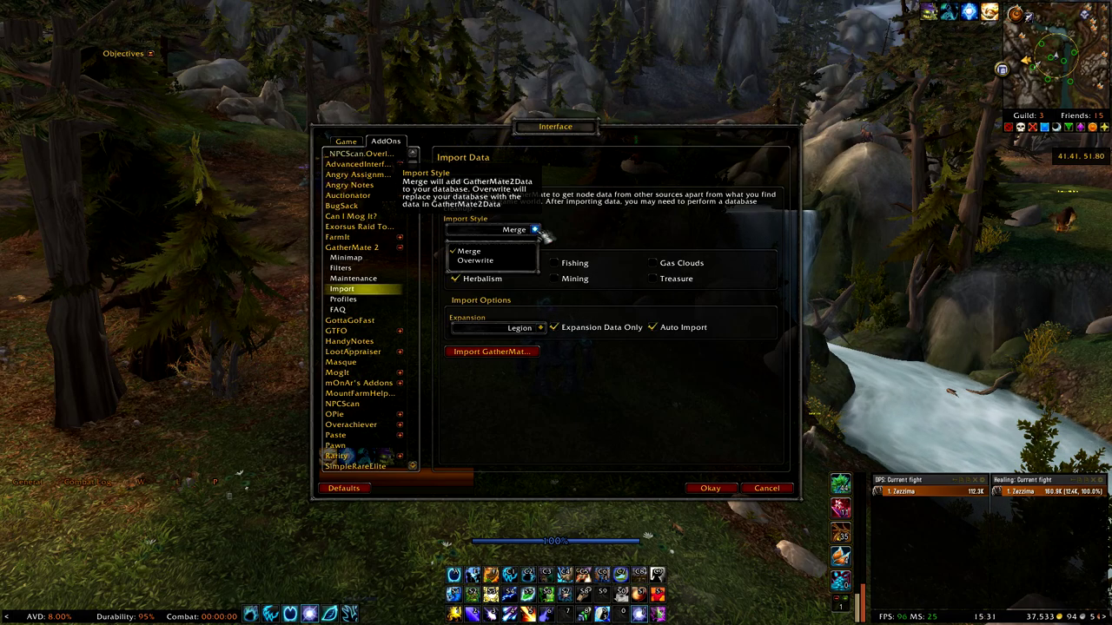
pyautogui.click(540, 232)
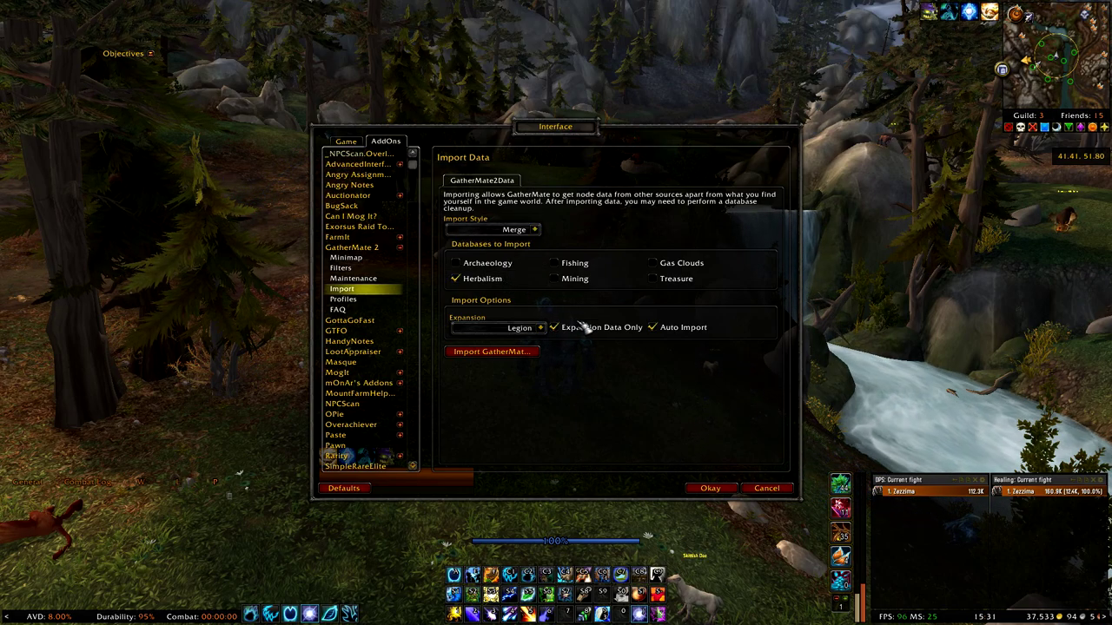
pyautogui.click(541, 329)
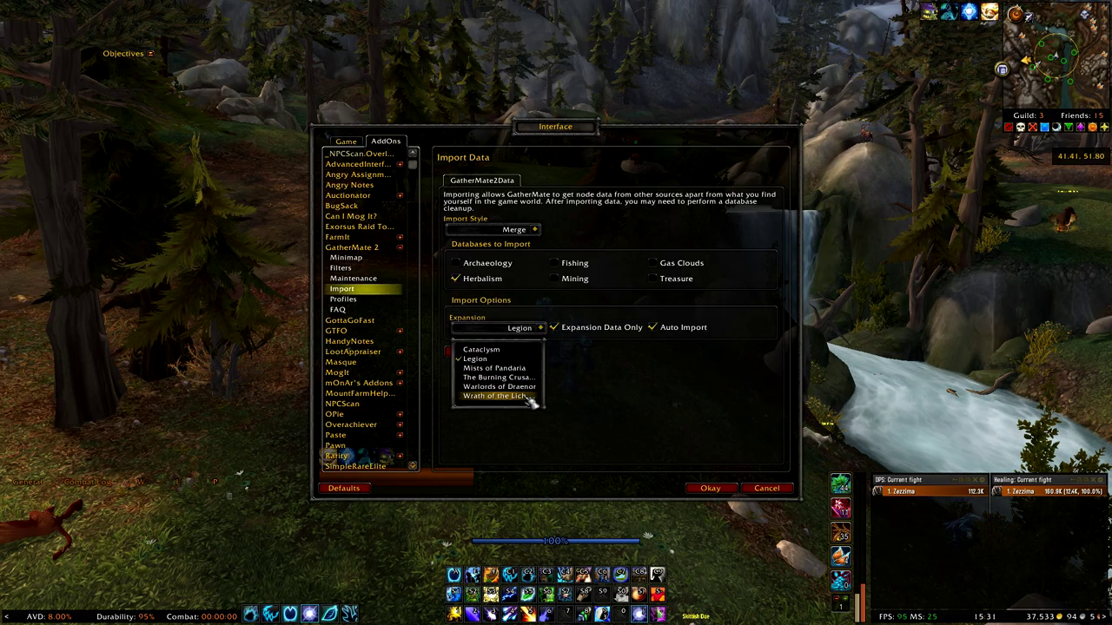
pyautogui.click(495, 360)
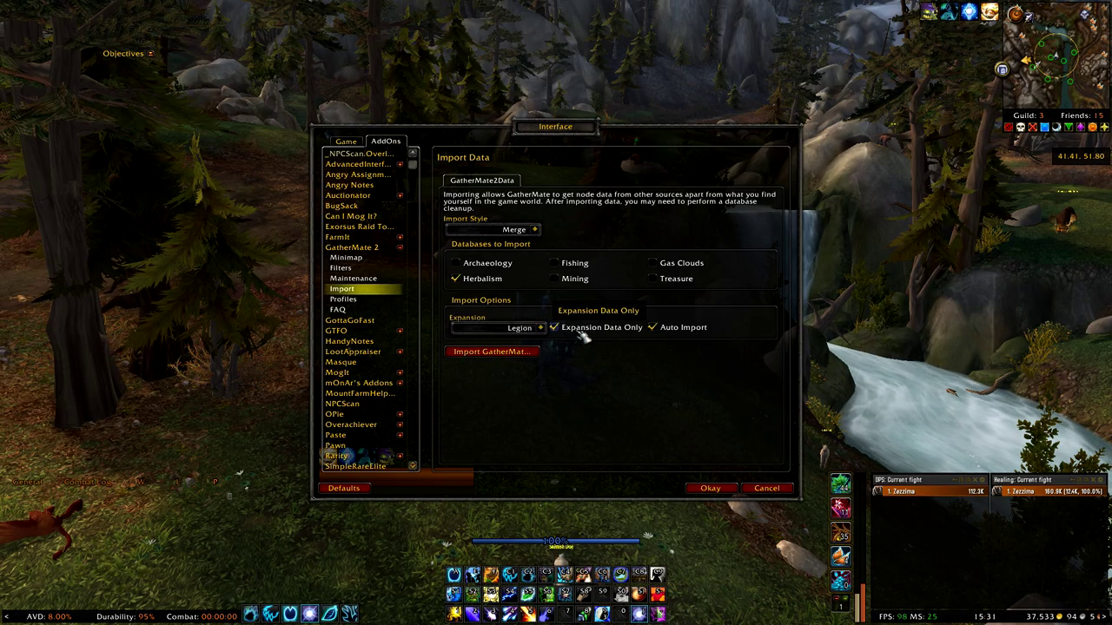
pyautogui.click(674, 335)
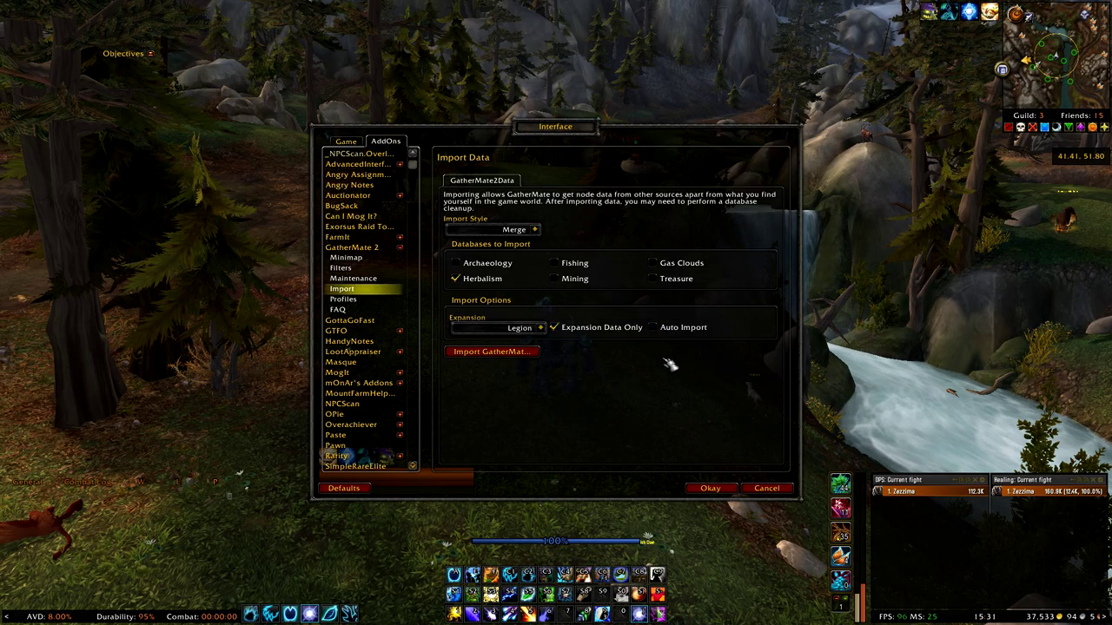
pyautogui.click(471, 353)
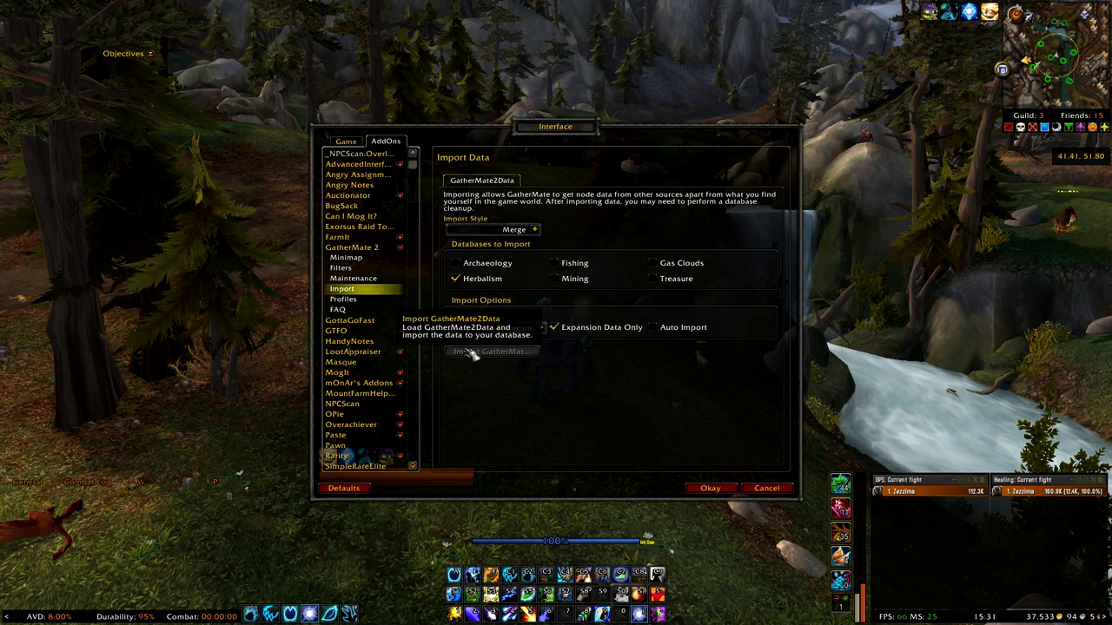
pyautogui.press('m')
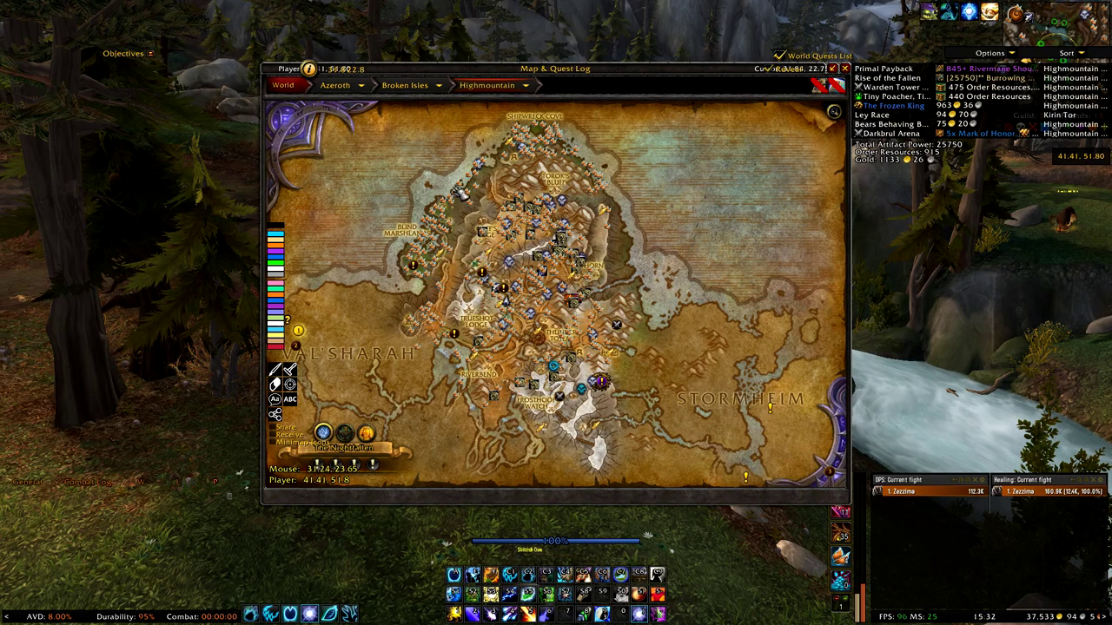
# View the imported herb nodes in Val'sharah, Azsuna and Suramar from the Broken Isles map
pyautogui.rightClick(662, 265)
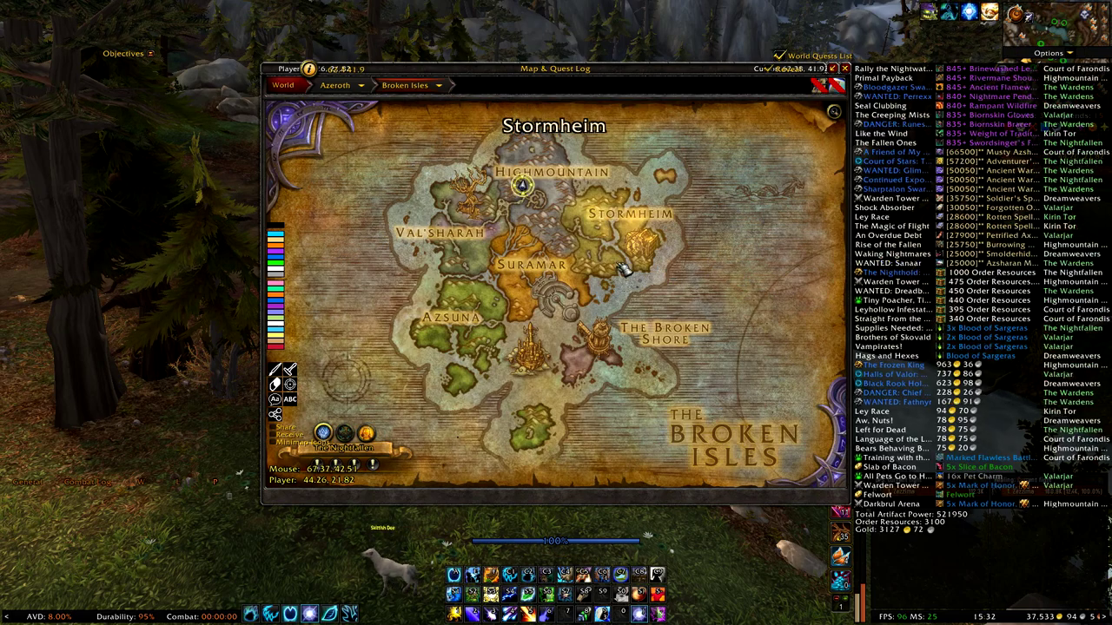
pyautogui.click(481, 247)
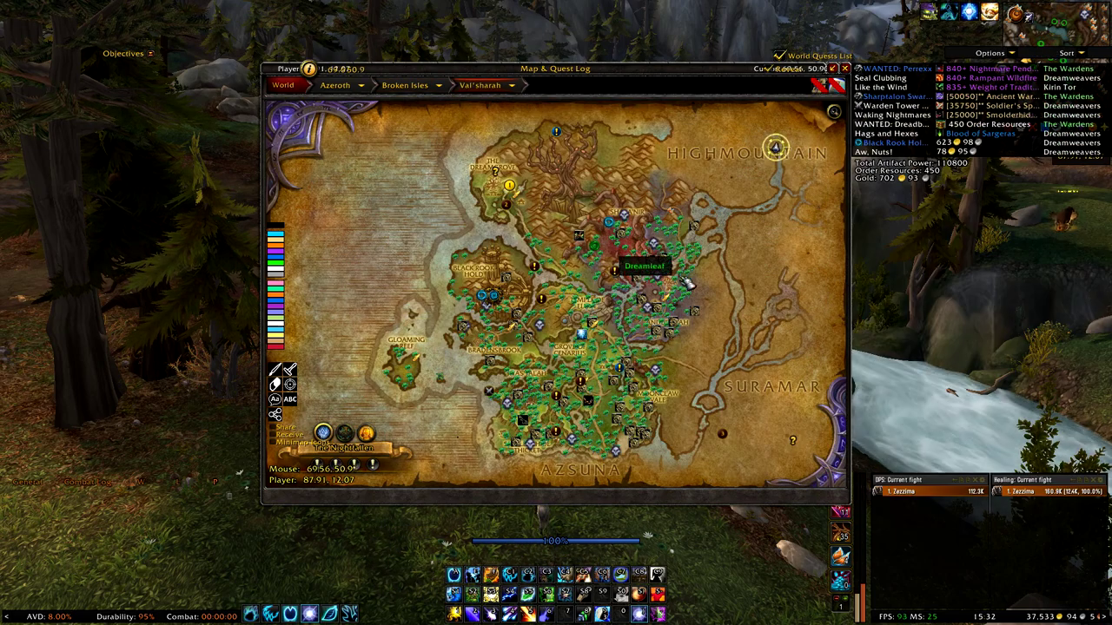
pyautogui.moveTo(566, 269)
pyautogui.rightClick(496, 321)
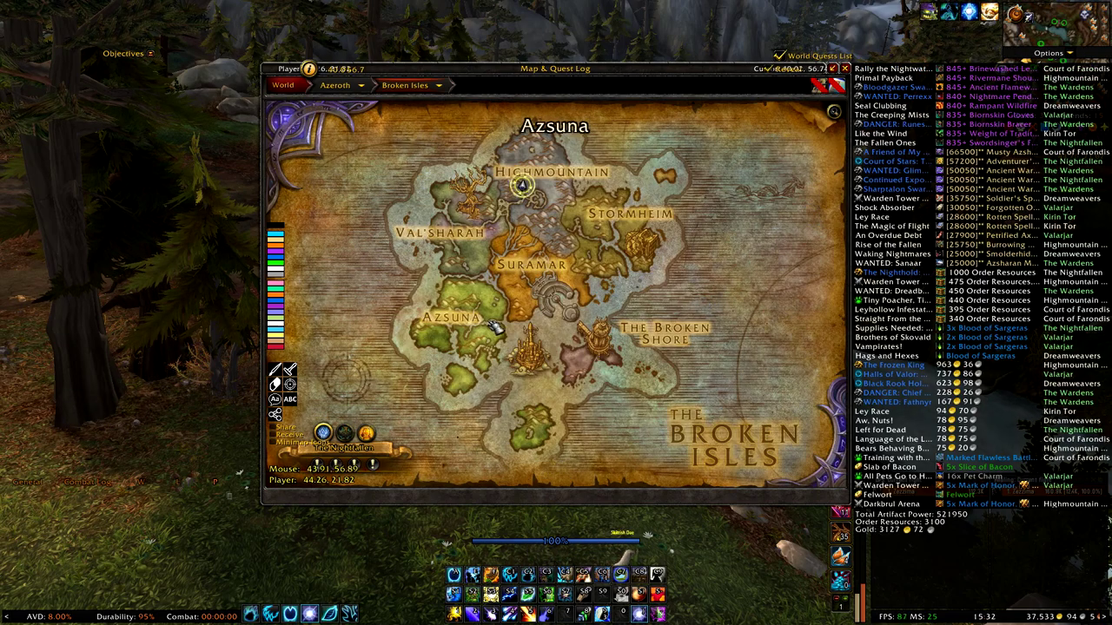
pyautogui.click(492, 325)
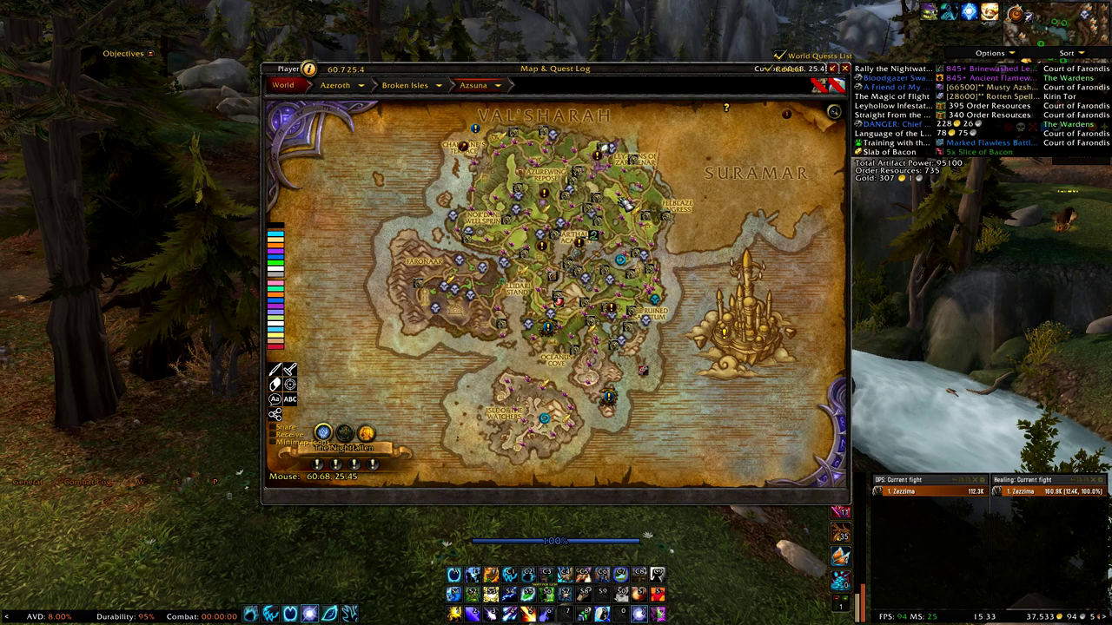
pyautogui.rightClick(657, 184)
pyautogui.click(618, 287)
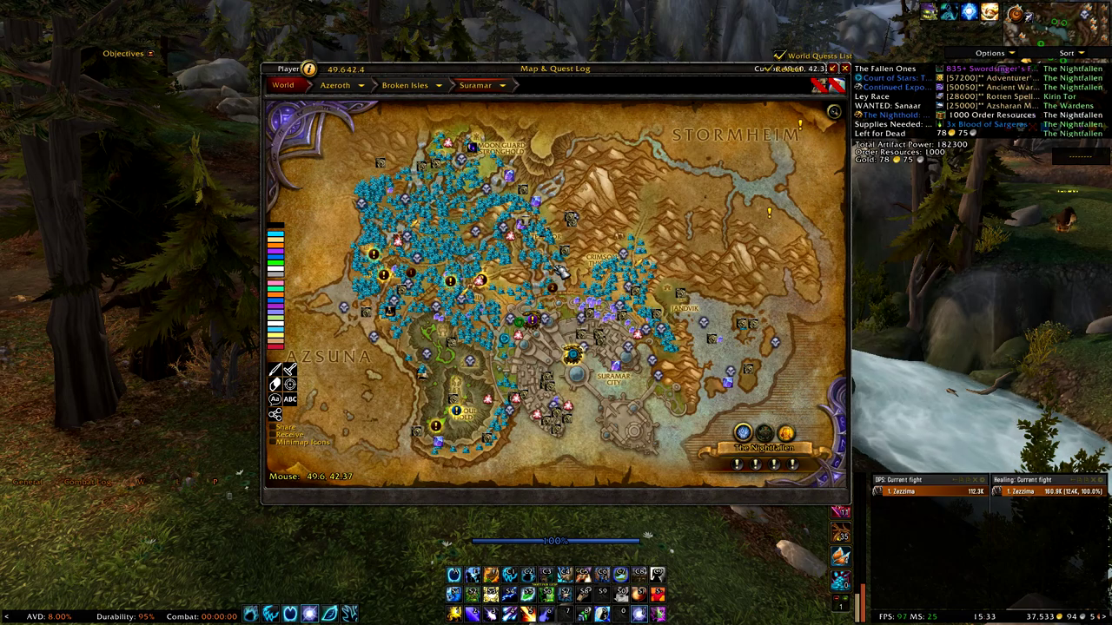